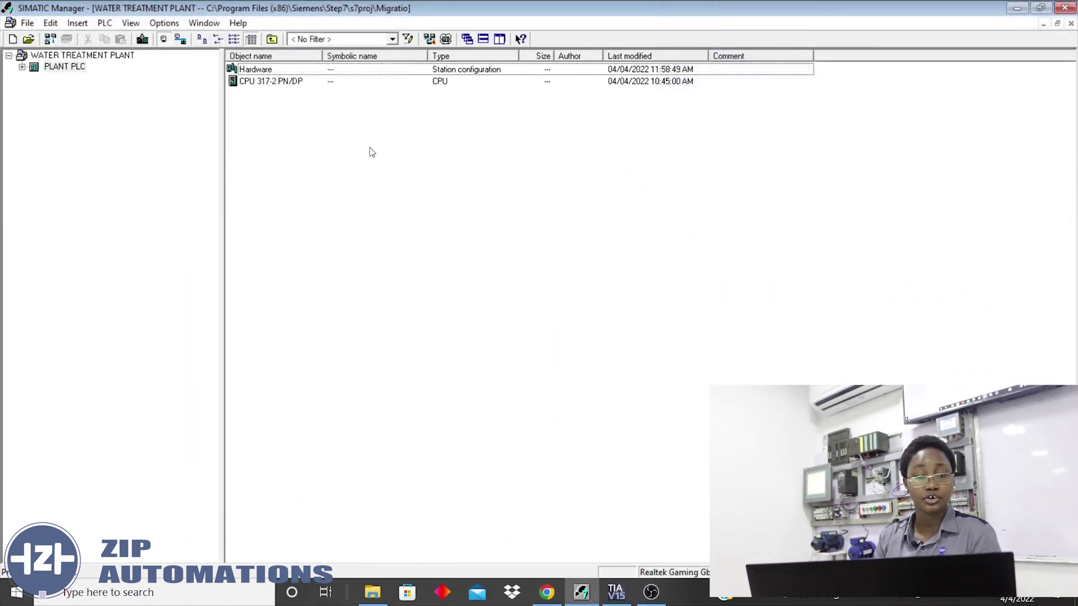
Inspect the station's hardware configuration, including the CPU 317-2 PN/DP module.
{"action": "left_click", "coordinate": [267, 70]}
{"action": "double_click", "coordinate": [267, 69]}
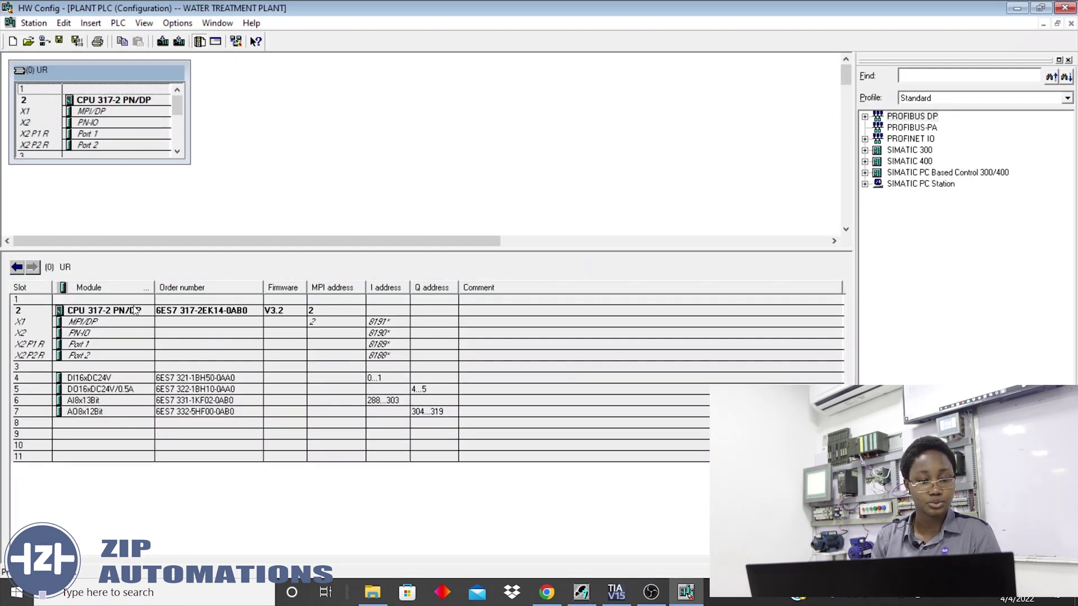
{"action": "left_click", "coordinate": [95, 312]}
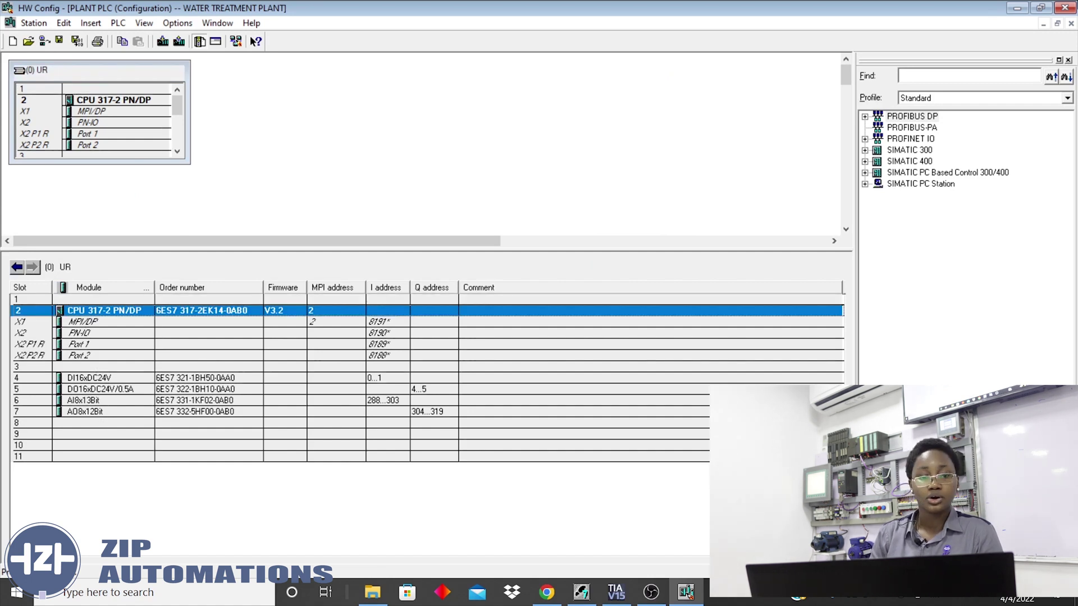
{"action": "left_click", "coordinate": [1064, 7]}
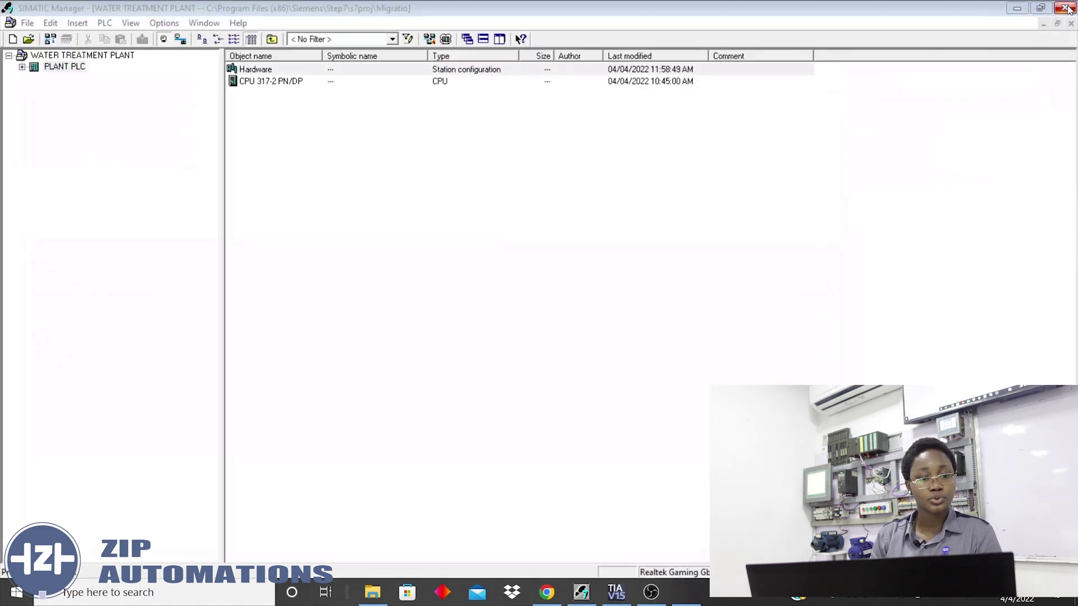
Review the Main Program OB1 and Analogue_Alarm FB1 blocks of PLANT PLC.
{"action": "left_click", "coordinate": [21, 68]}
{"action": "left_click", "coordinate": [96, 112]}
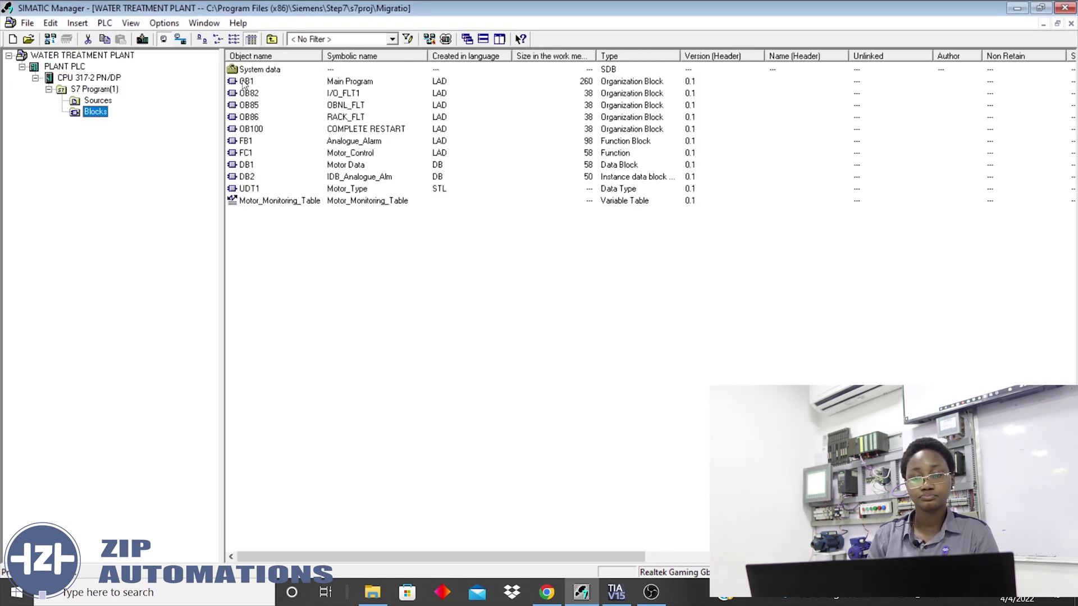
{"action": "left_click", "coordinate": [272, 82]}
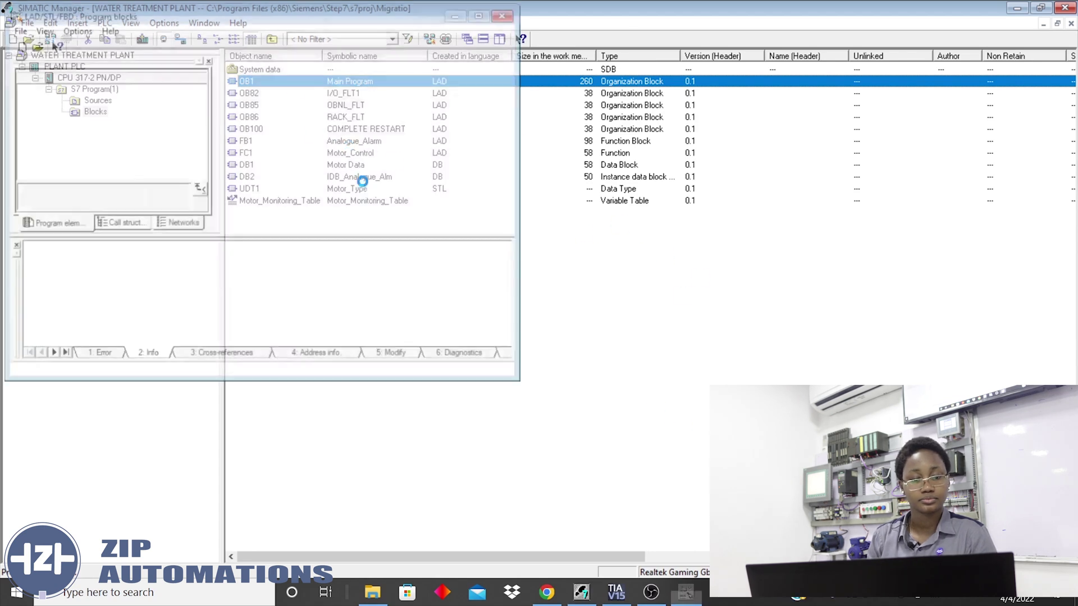
{"action": "scroll", "coordinate": [312, 213], "scroll_direction": "down", "scroll_amount": 3}
{"action": "scroll", "coordinate": [312, 212], "scroll_direction": "down", "scroll_amount": 3}
{"action": "scroll", "coordinate": [337, 202], "scroll_direction": "down", "scroll_amount": 3}
{"action": "scroll", "coordinate": [376, 196], "scroll_direction": "down", "scroll_amount": 3}
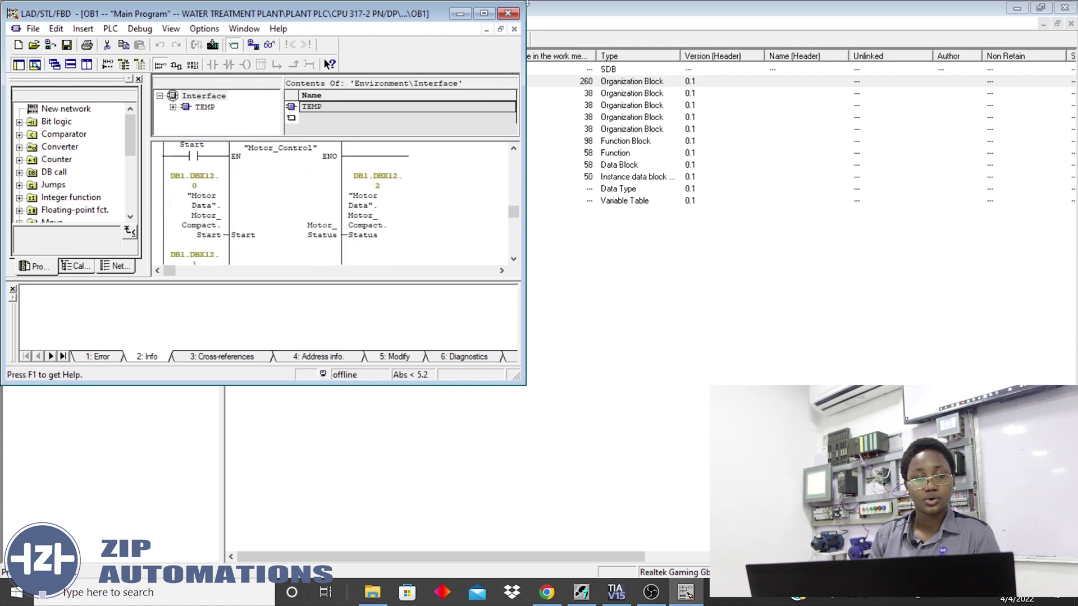
{"action": "left_click", "coordinate": [510, 14]}
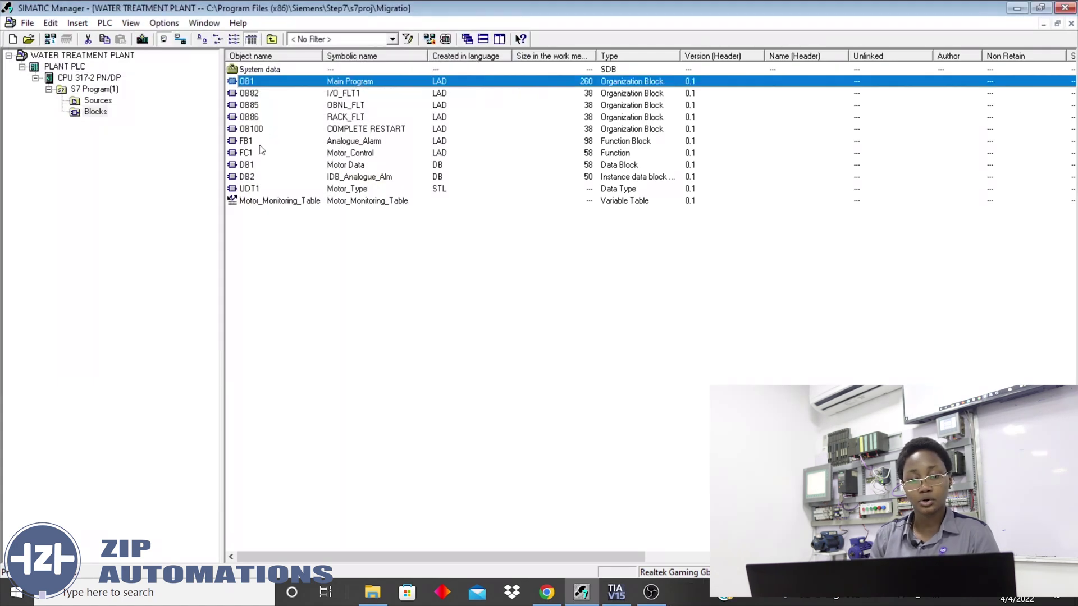
{"action": "double_click", "coordinate": [245, 141]}
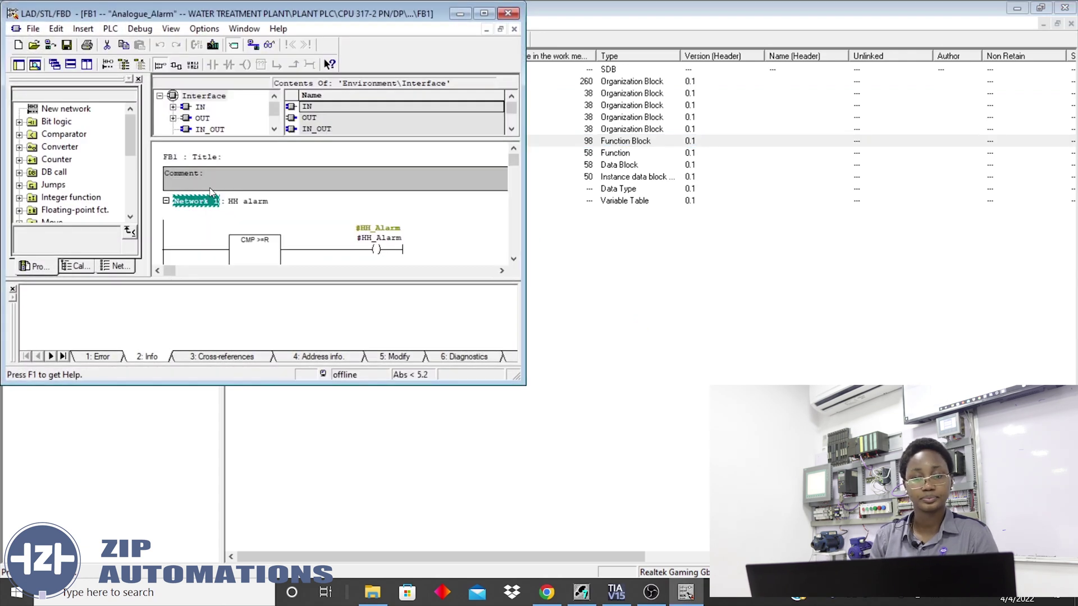
{"action": "left_click", "coordinate": [508, 13]}
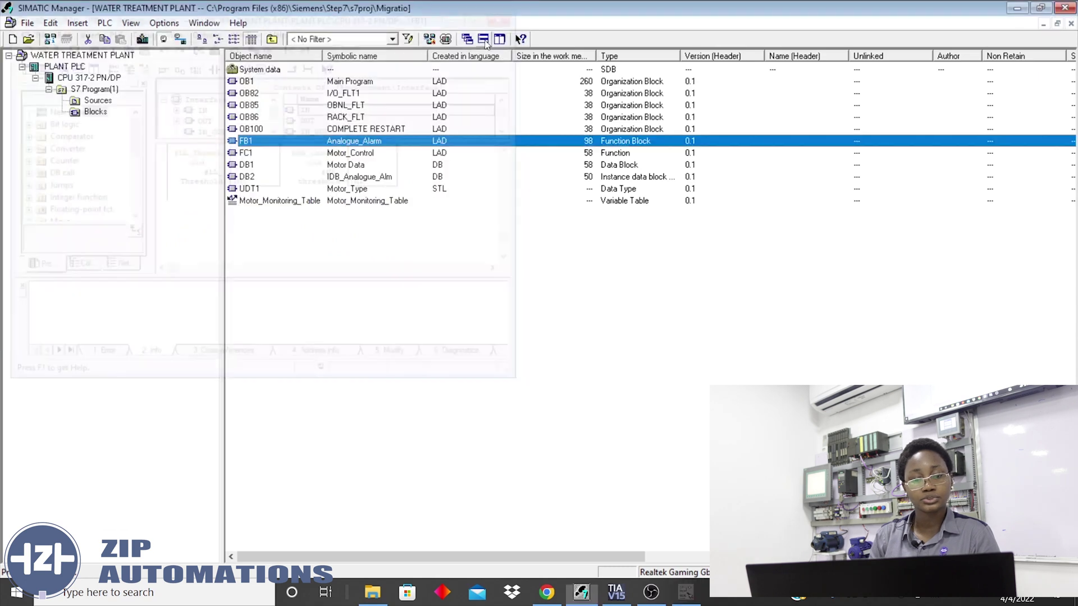
Review the Motor Data block DB1 and the Motor_Type data type UDT1.
{"action": "left_click", "coordinate": [255, 165]}
{"action": "double_click", "coordinate": [254, 165]}
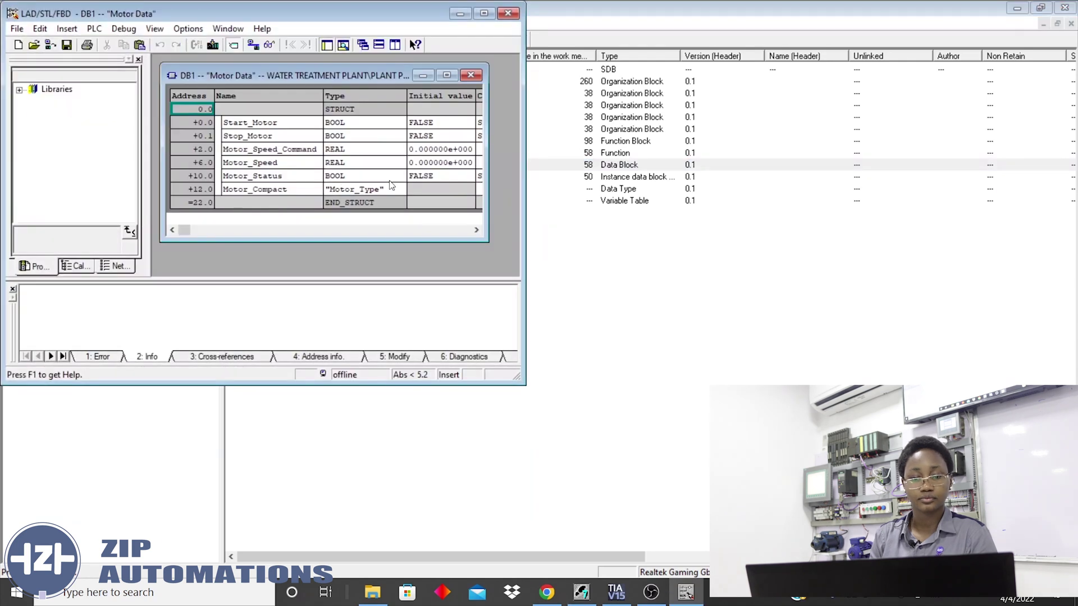
{"action": "left_click", "coordinate": [512, 15]}
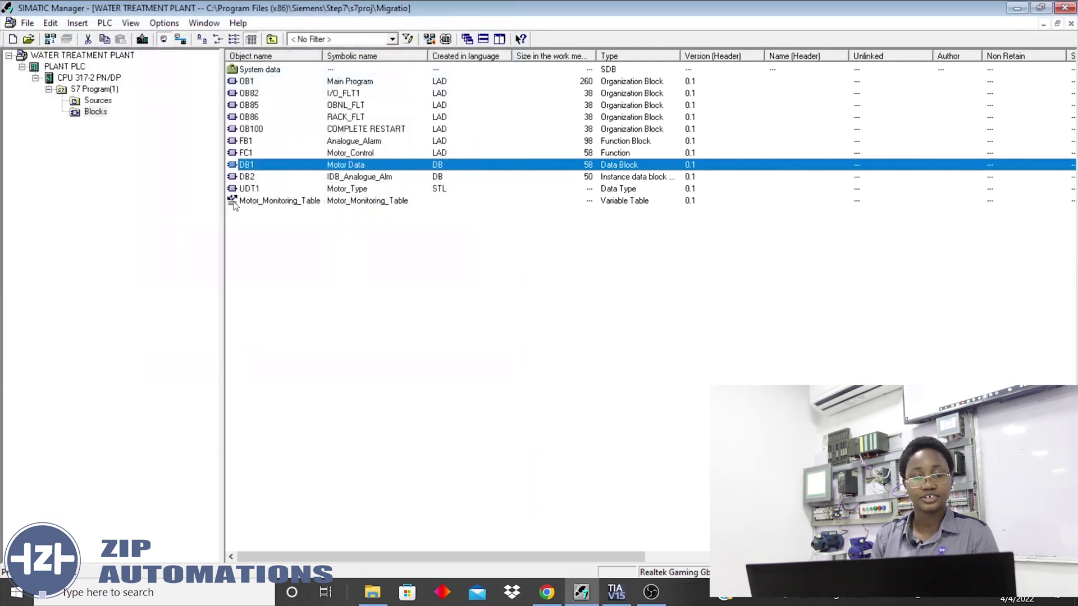
{"action": "left_click", "coordinate": [255, 190]}
{"action": "double_click", "coordinate": [254, 188]}
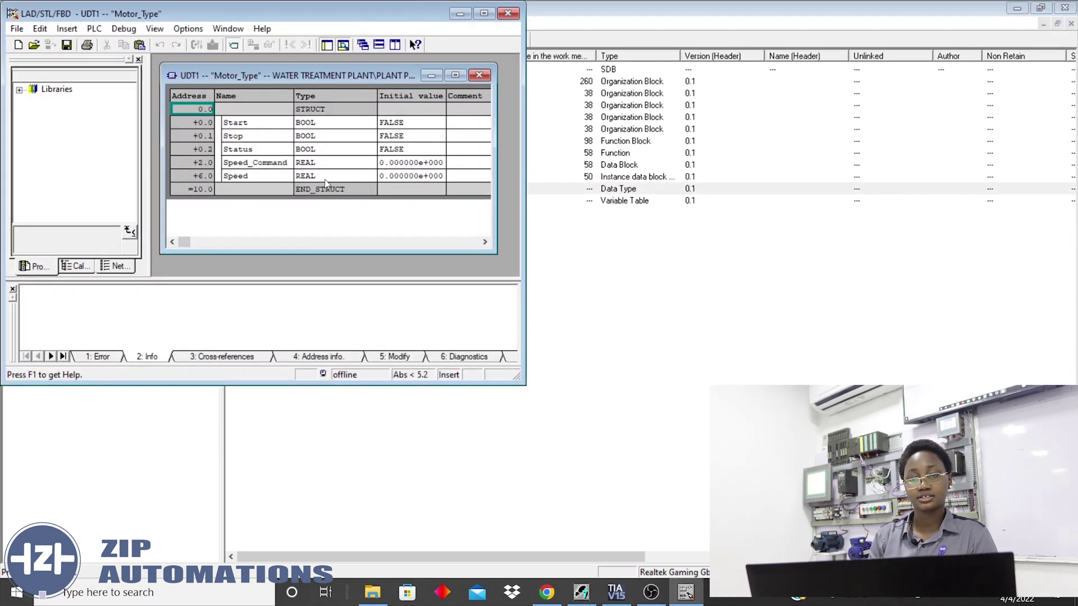
{"action": "left_click", "coordinate": [508, 14]}
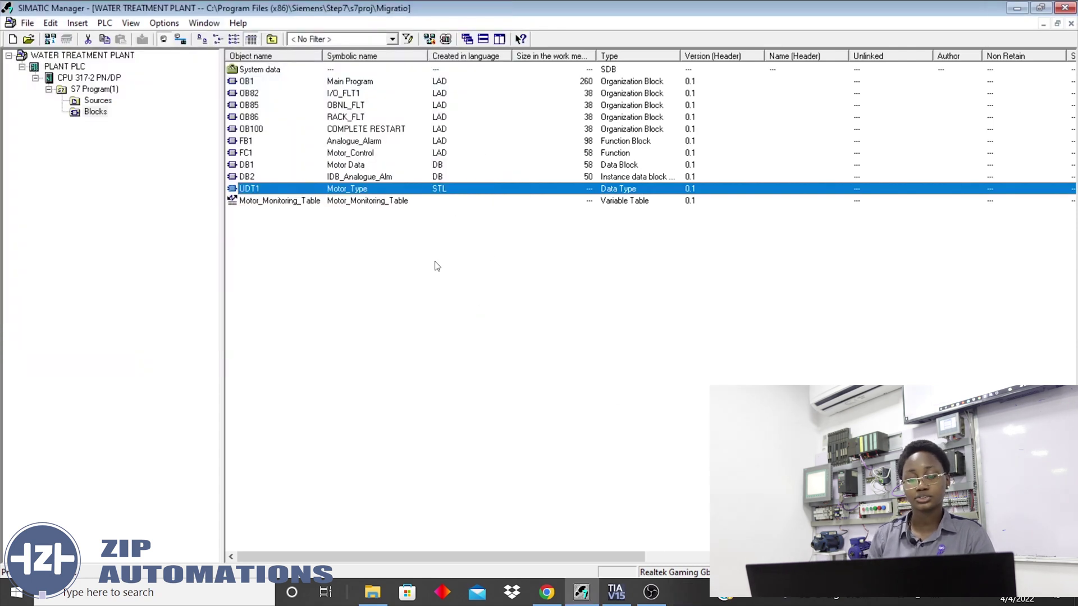
{"action": "left_click", "coordinate": [618, 593]}
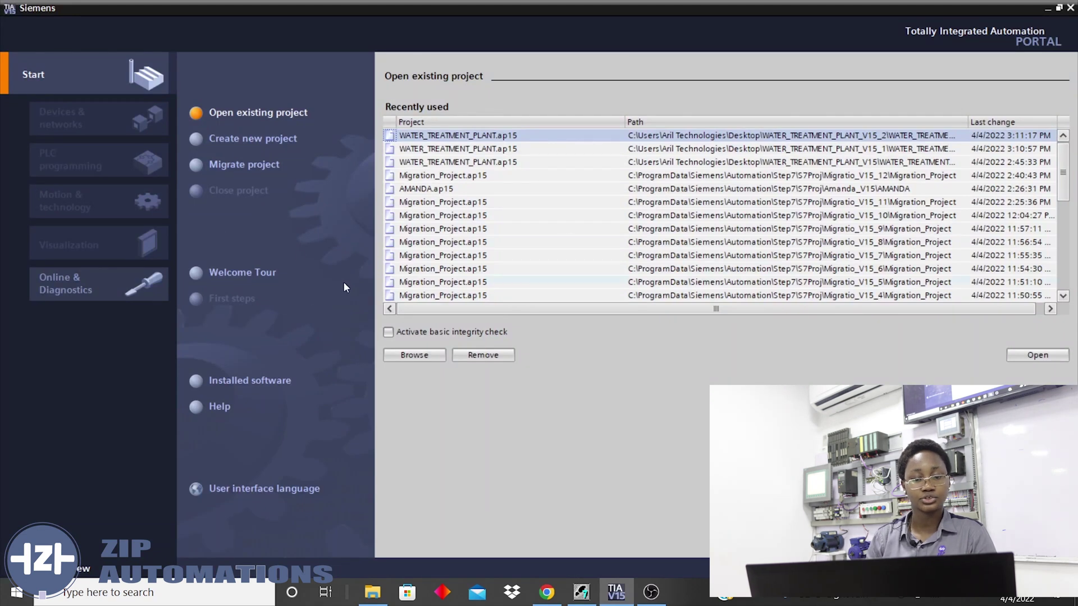
Set Desktop's WATER_TREATMENT_PLANT.s7p as the STEP 7 project to migrate.
{"action": "left_click", "coordinate": [244, 165]}
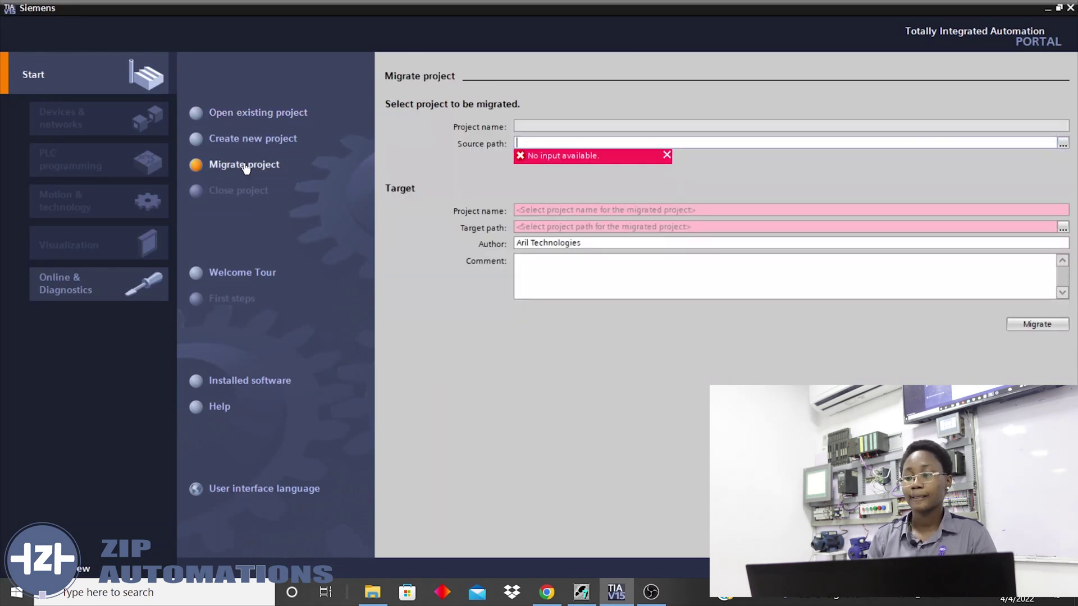
{"action": "left_click", "coordinate": [1062, 144]}
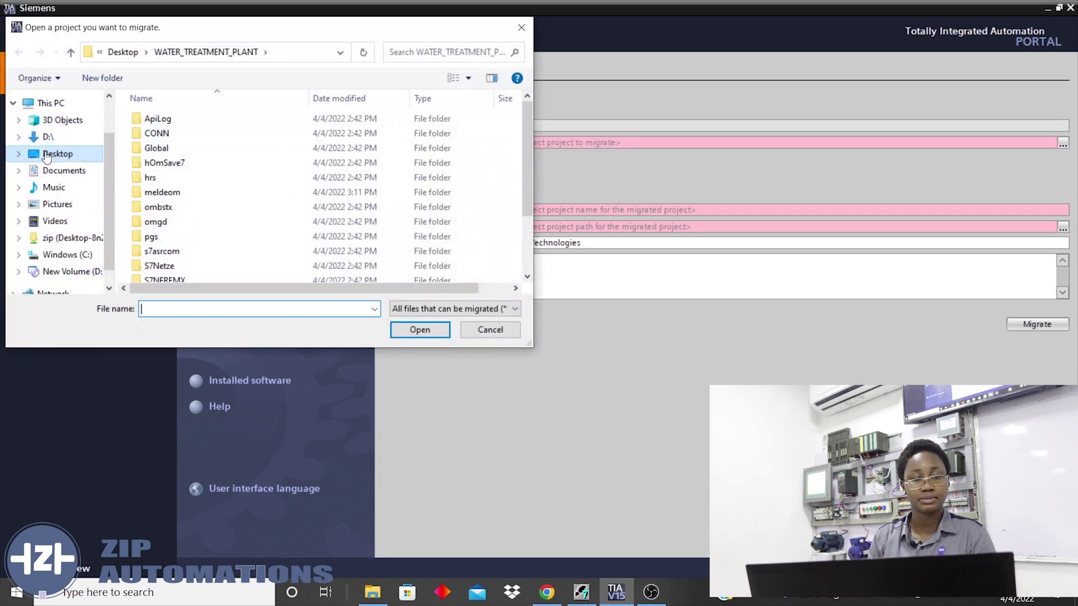
{"action": "left_click", "coordinate": [57, 153]}
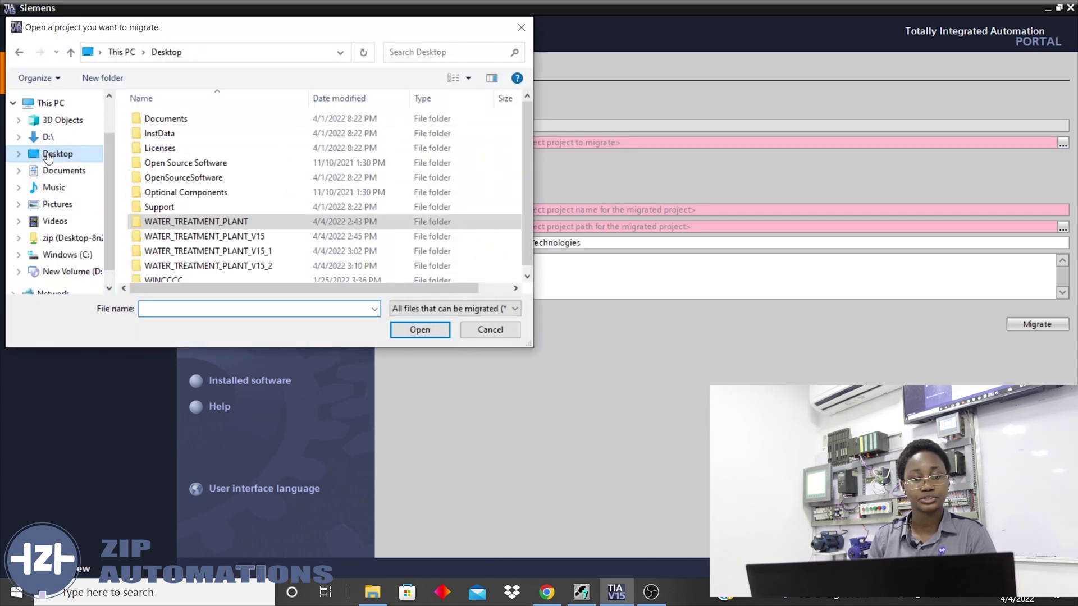
{"action": "double_click", "coordinate": [196, 221]}
{"action": "scroll", "coordinate": [245, 207], "scroll_direction": "down", "scroll_amount": 3}
{"action": "scroll", "coordinate": [246, 207], "scroll_direction": "down", "scroll_amount": 3}
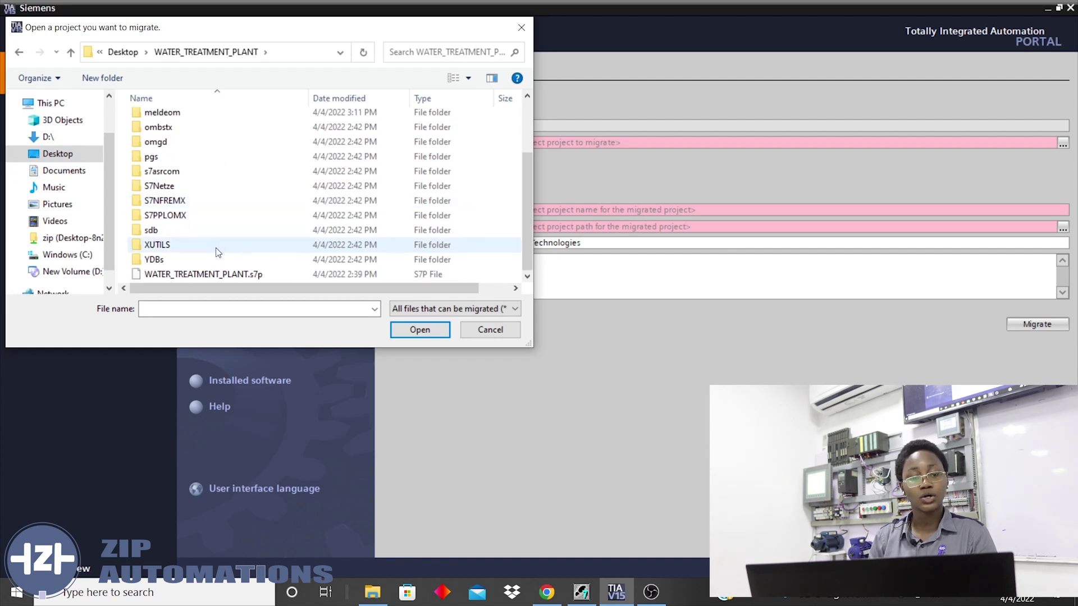
{"action": "left_click", "coordinate": [226, 275]}
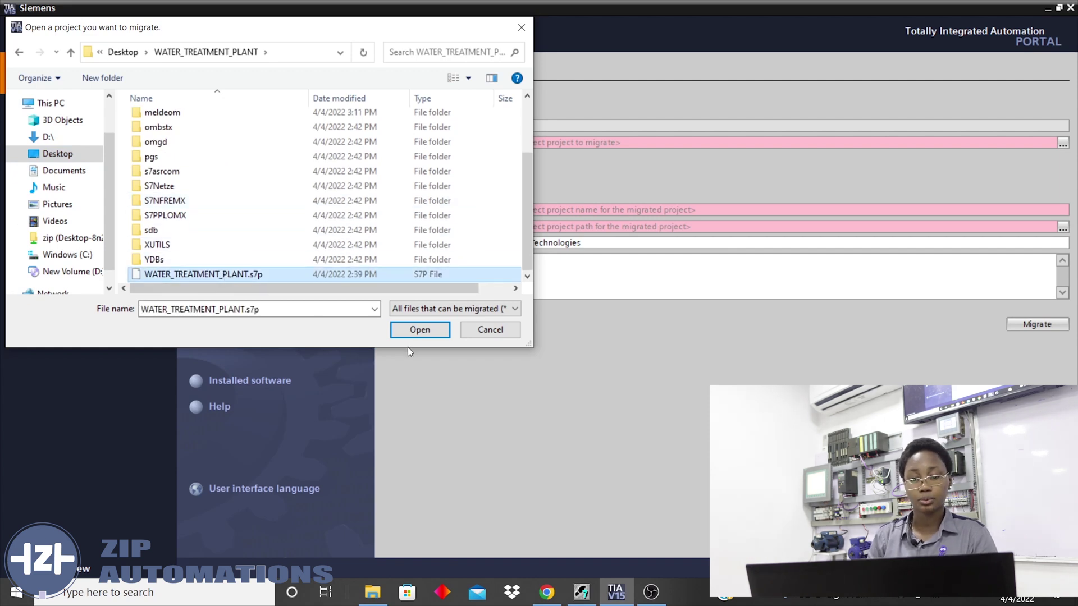
{"action": "left_click", "coordinate": [420, 330]}
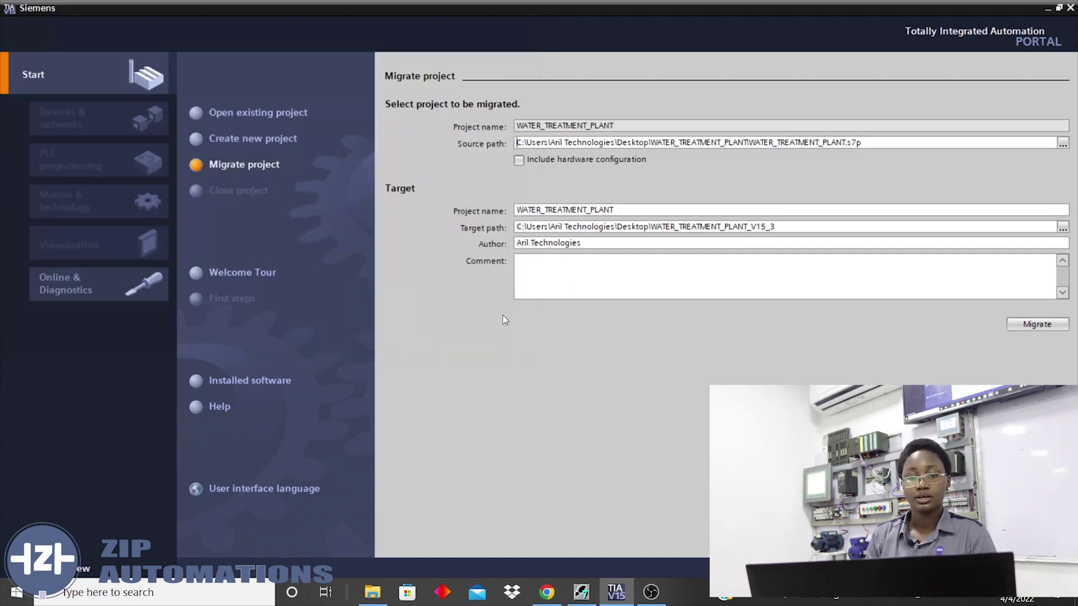
Start the migration with 'Include hardware configuration' enabled.
{"action": "left_click", "coordinate": [520, 160]}
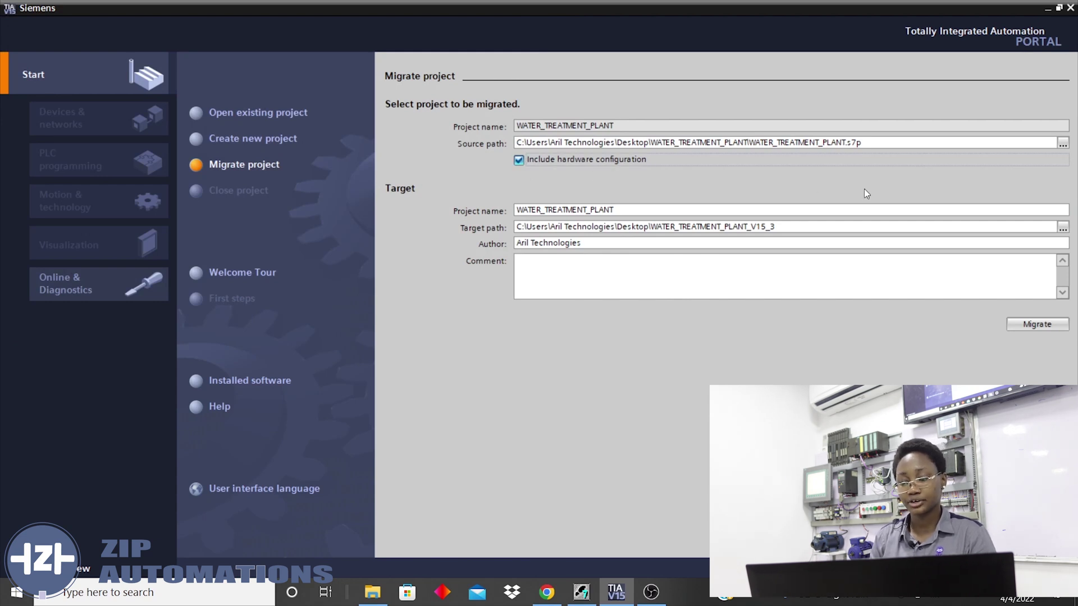
{"action": "left_click", "coordinate": [1036, 326]}
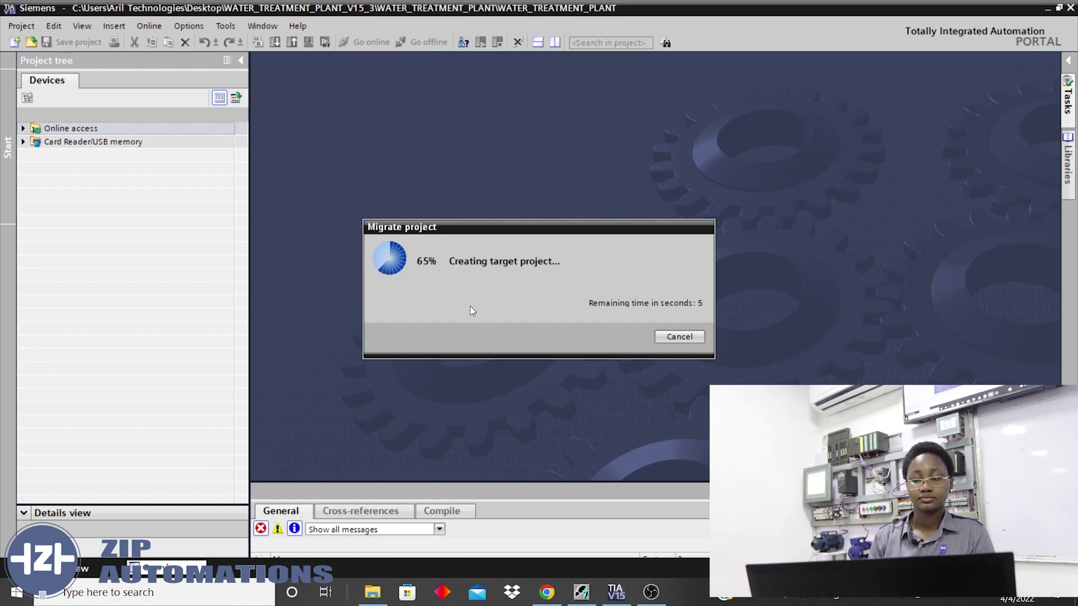
Dismiss the migration warning, read the results, and view the CPU 317-2 PN/DP device configuration.
{"action": "left_click", "coordinate": [640, 314]}
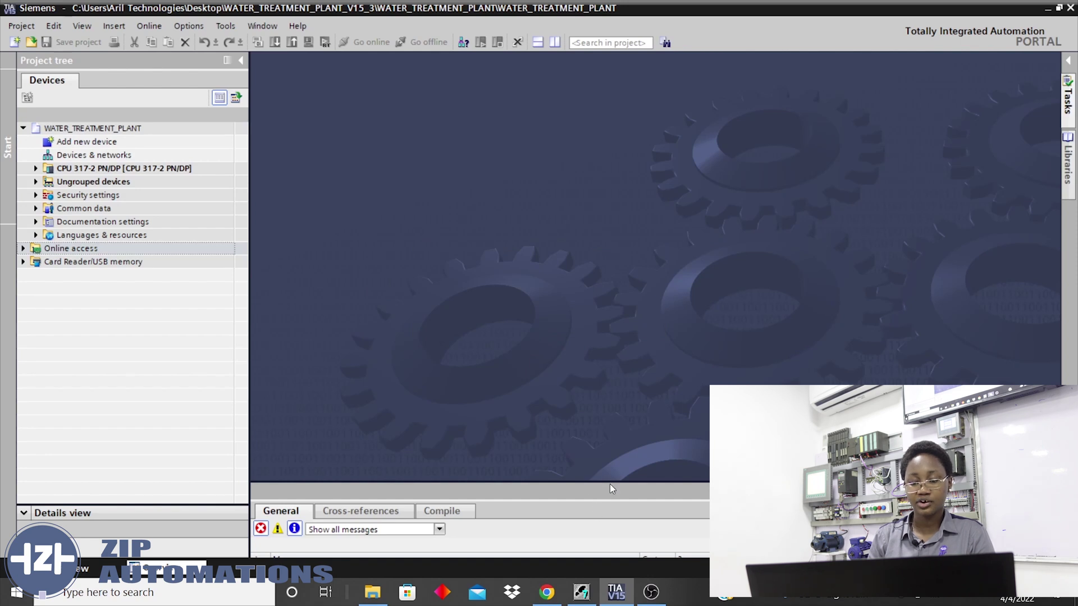
{"action": "left_click_drag", "start_coordinate": [609, 489], "coordinate": [609, 409]}
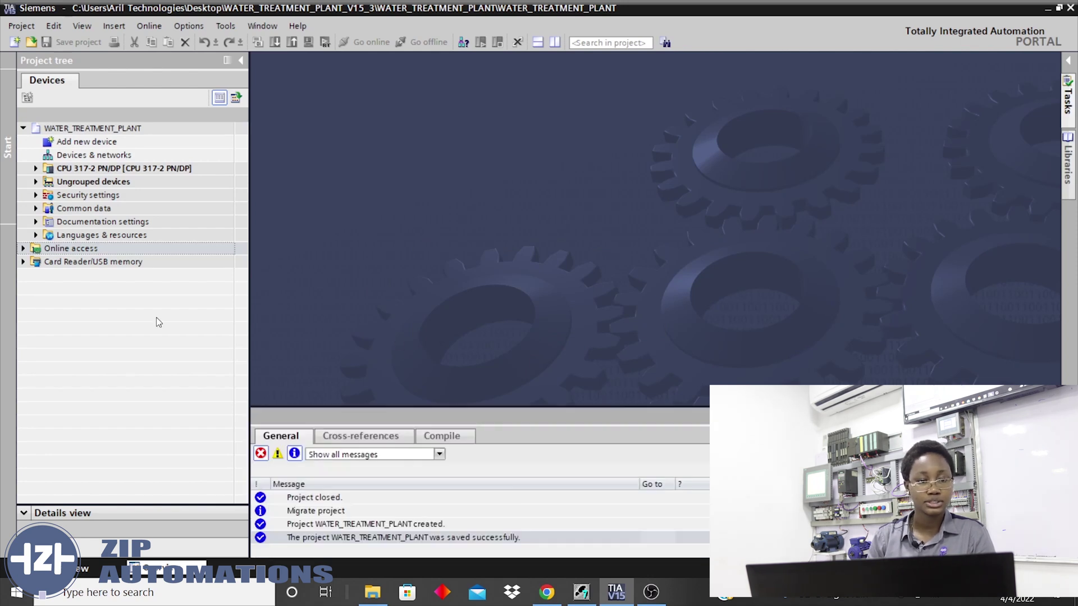
{"action": "left_click", "coordinate": [37, 169]}
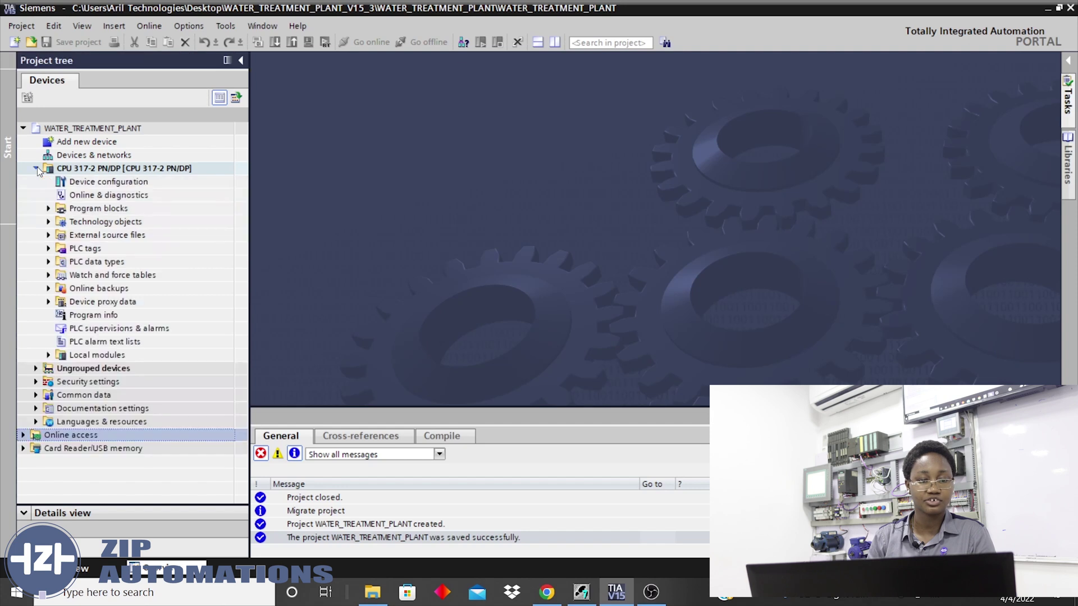
{"action": "left_click", "coordinate": [108, 182]}
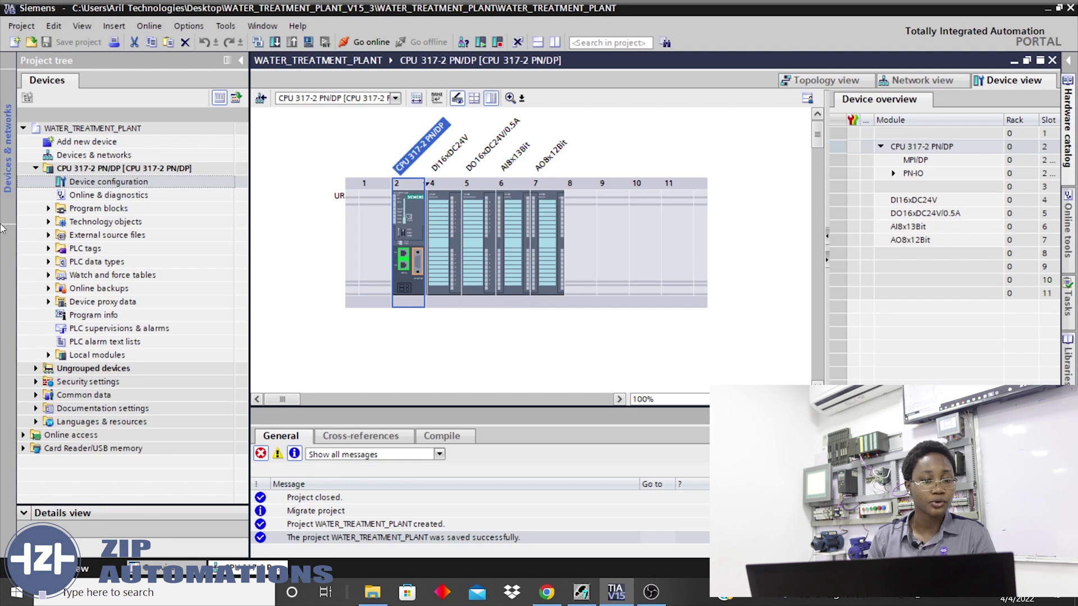
{"action": "left_click", "coordinate": [49, 208]}
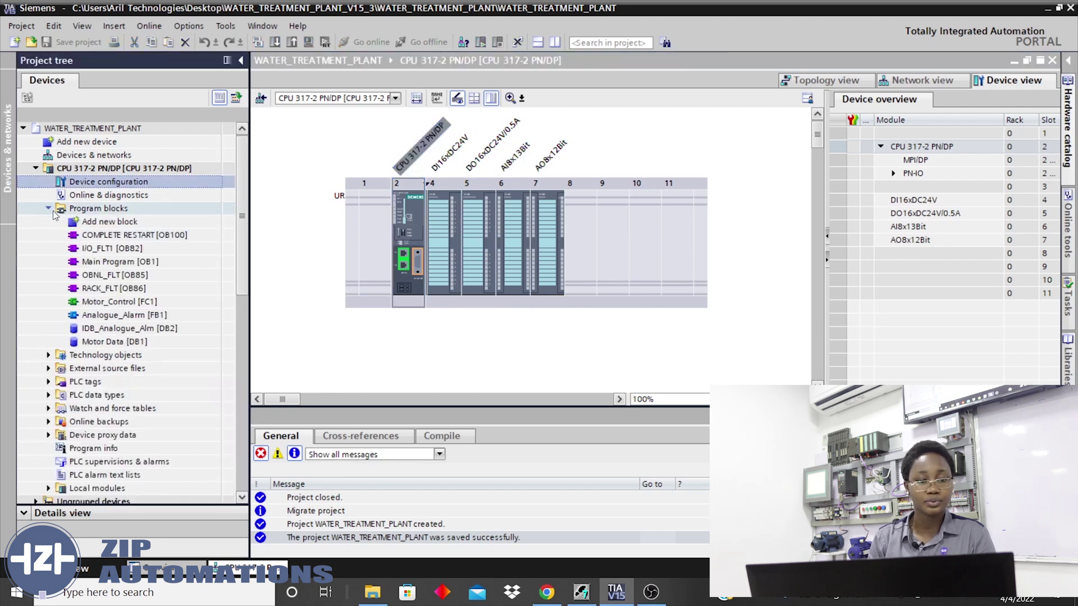
Inspect migrated OB1, FB1 and DB1, then open the Motor_Type data type's five elements.
{"action": "double_click", "coordinate": [110, 262]}
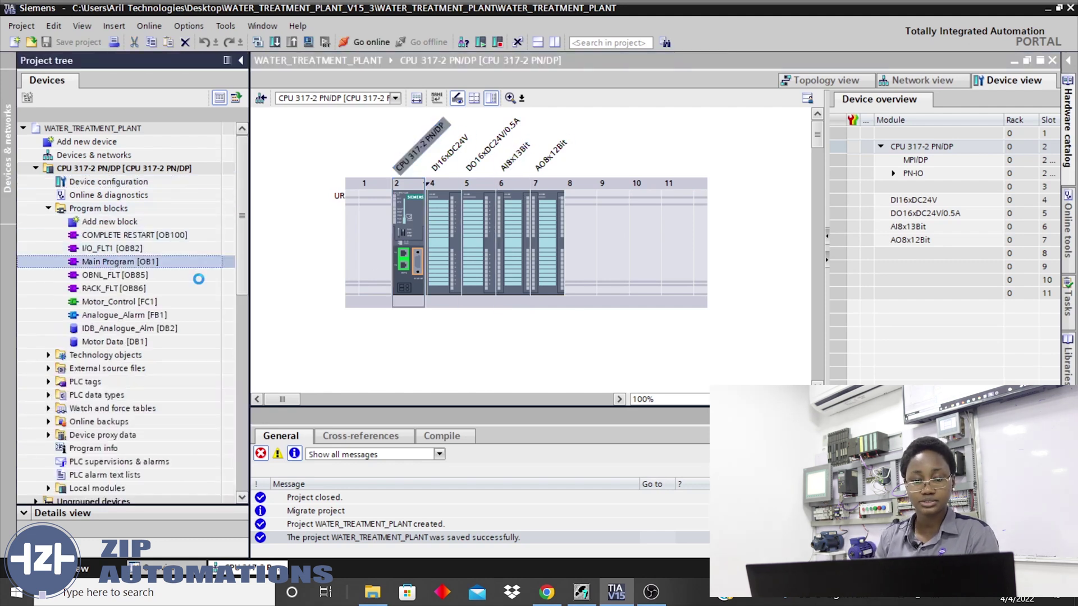
{"action": "scroll", "coordinate": [474, 275], "scroll_direction": "down", "scroll_amount": 5}
{"action": "scroll", "coordinate": [477, 324], "scroll_direction": "down", "scroll_amount": 5}
{"action": "scroll", "coordinate": [476, 324], "scroll_direction": "down", "scroll_amount": 3}
{"action": "scroll", "coordinate": [476, 325], "scroll_direction": "up", "scroll_amount": 3}
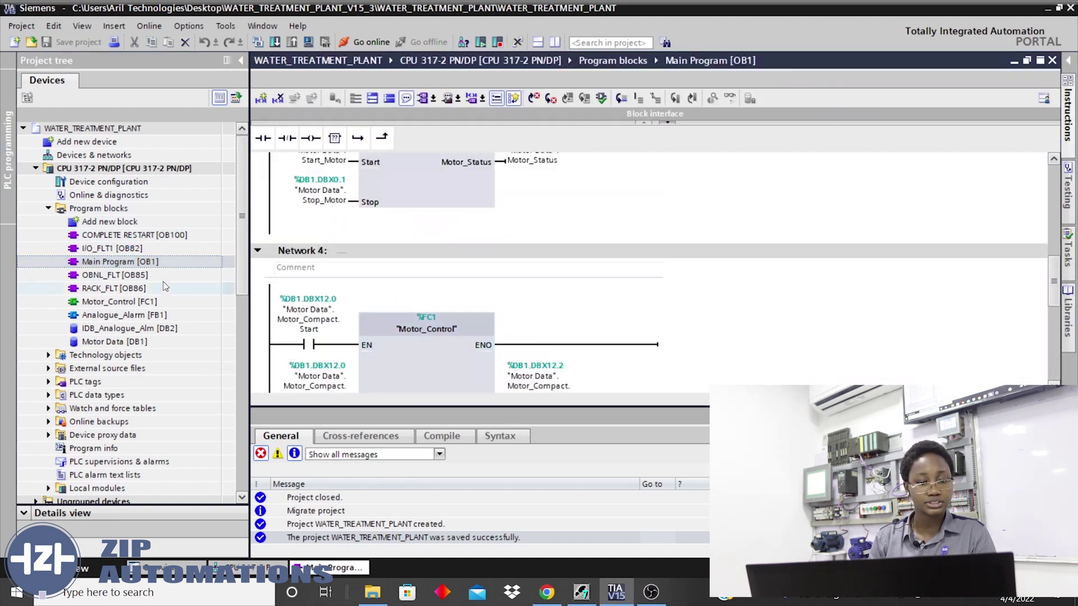
{"action": "double_click", "coordinate": [124, 315]}
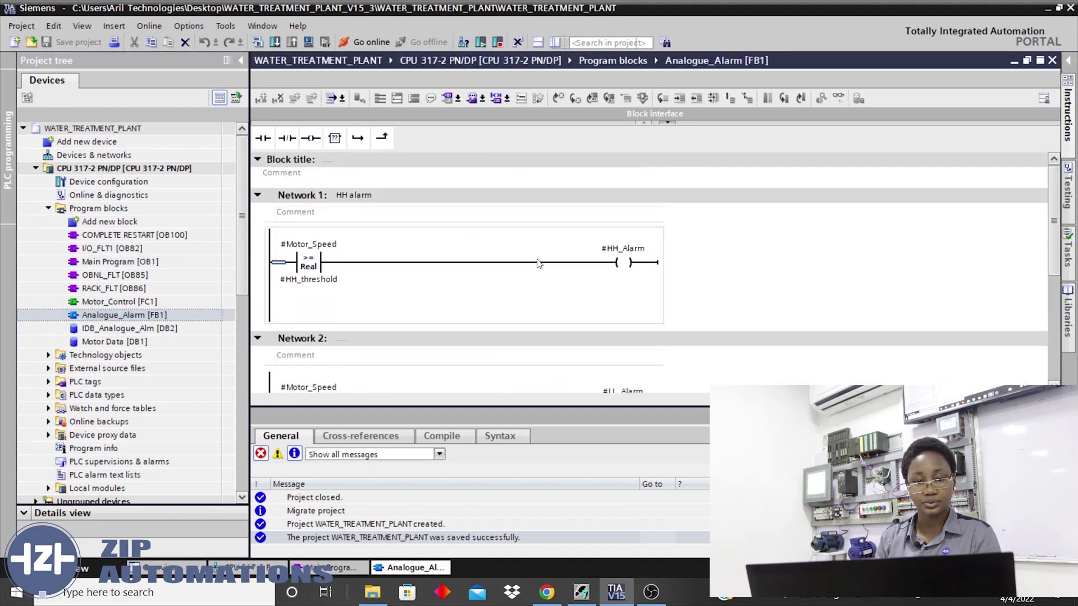
{"action": "scroll", "coordinate": [486, 321], "scroll_direction": "down", "scroll_amount": 3}
{"action": "scroll", "coordinate": [485, 321], "scroll_direction": "up", "scroll_amount": 3}
{"action": "scroll", "coordinate": [485, 321], "scroll_direction": "down", "scroll_amount": 3}
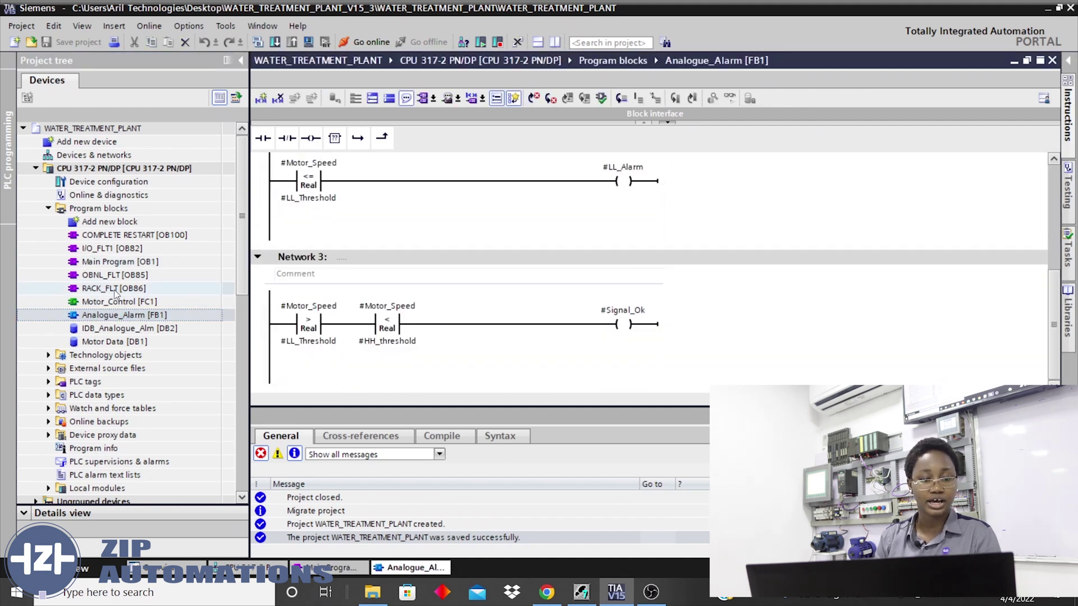
{"action": "left_click", "coordinate": [124, 341]}
{"action": "double_click", "coordinate": [124, 341]}
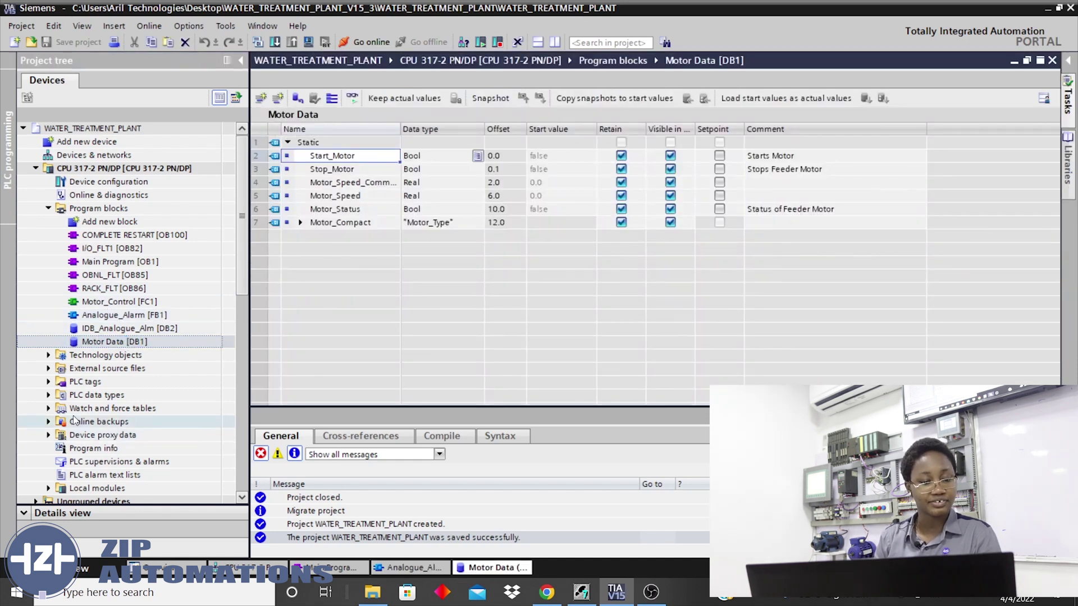
{"action": "left_click", "coordinate": [50, 395]}
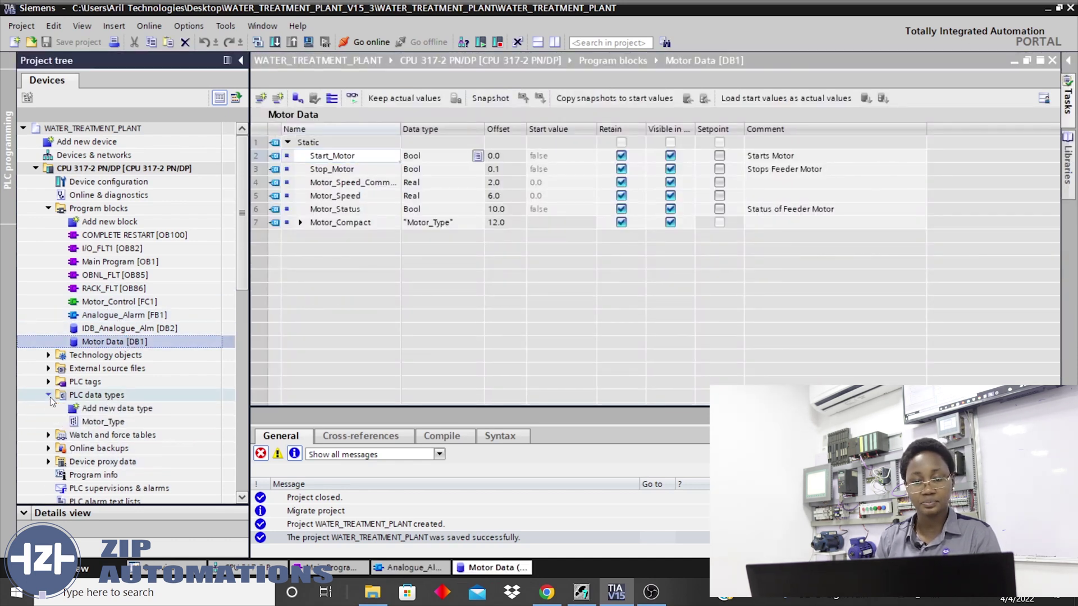
{"action": "double_click", "coordinate": [102, 421]}
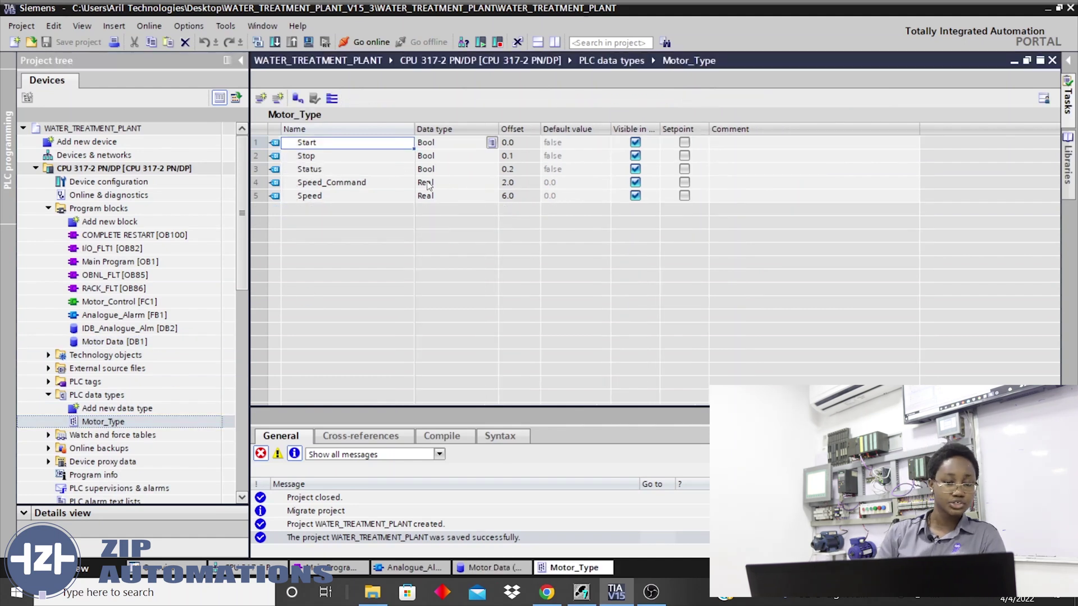